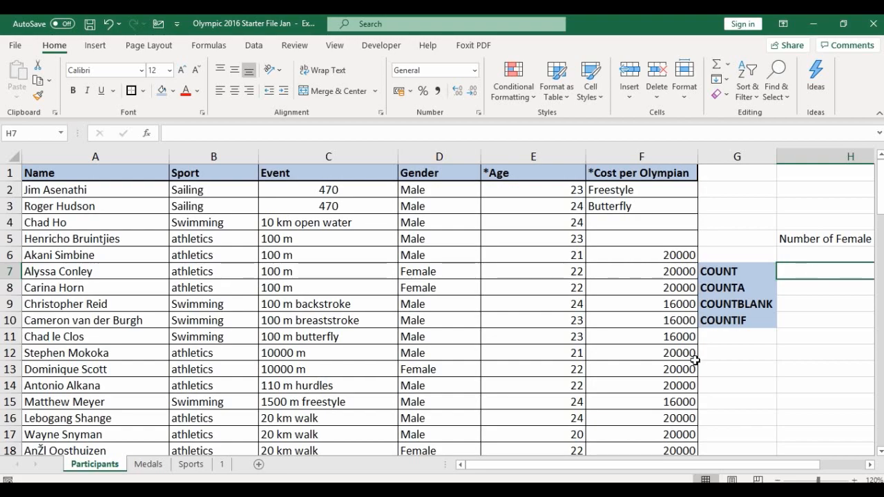
Enter =COUNT(F2:F88) in cell H7 beside the COUNT label to count the numeric costs per Olympian.
left_click(841, 321)
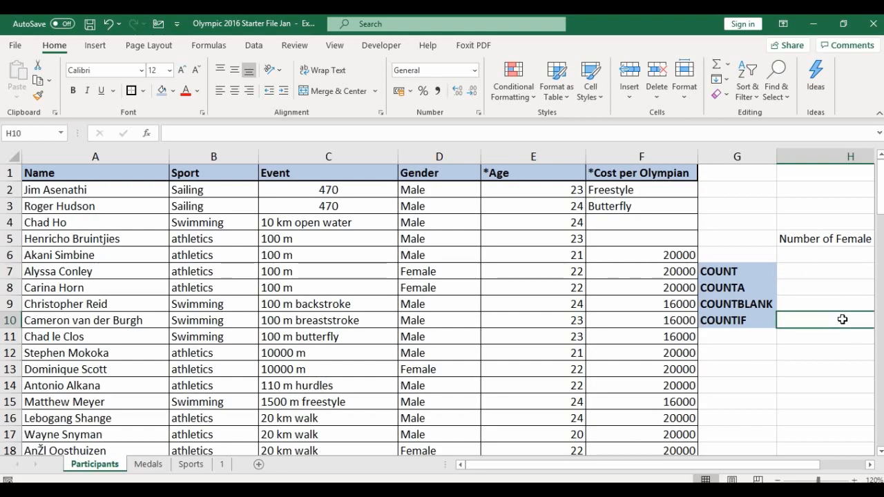
left_click(812, 275)
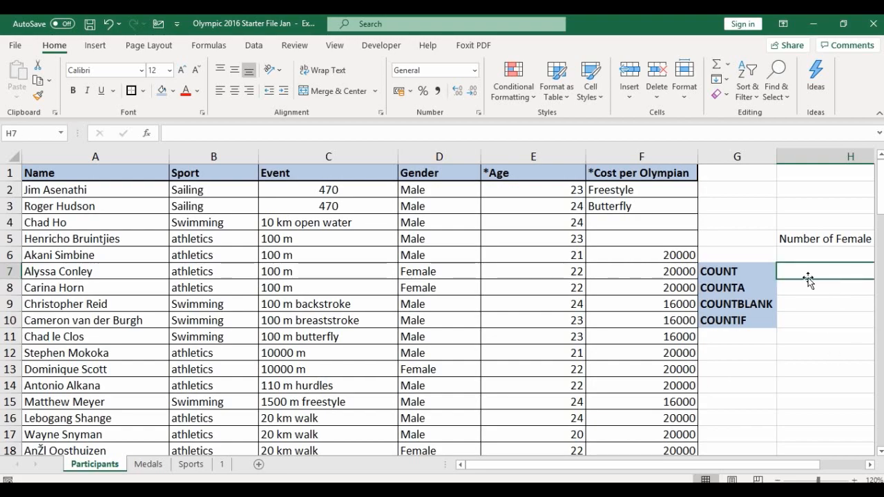
type("=")
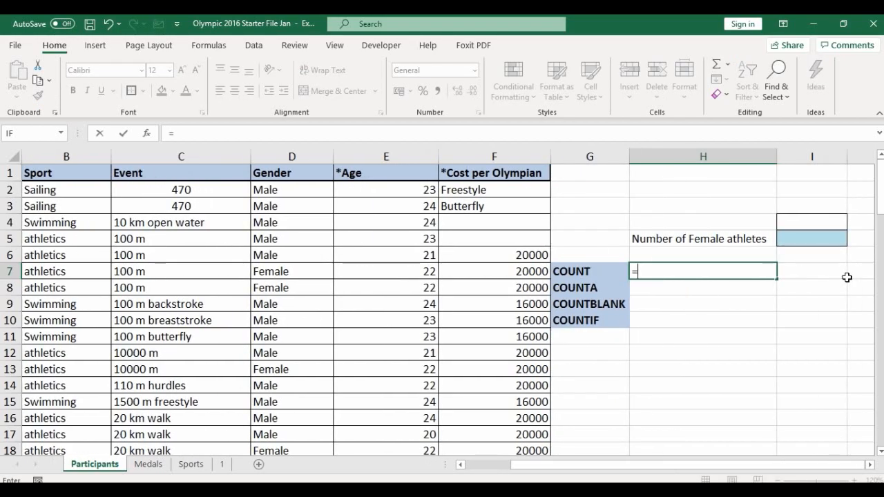
type("COUNT")
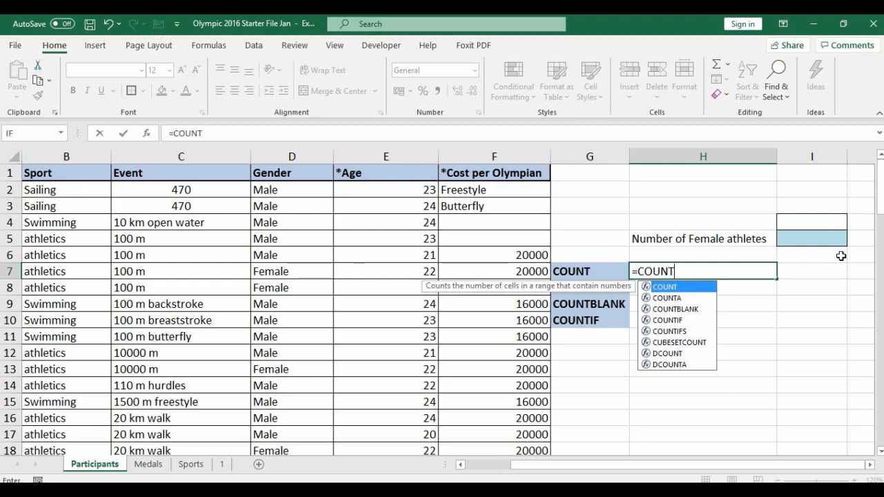
double_click(677, 288)
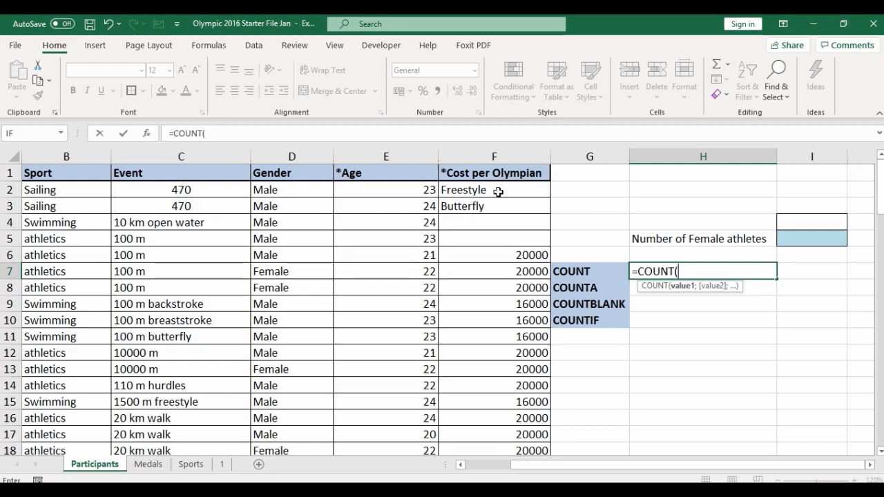
left_click_drag(497, 192, 508, 419)
scroll(809, 235, "up", 13)
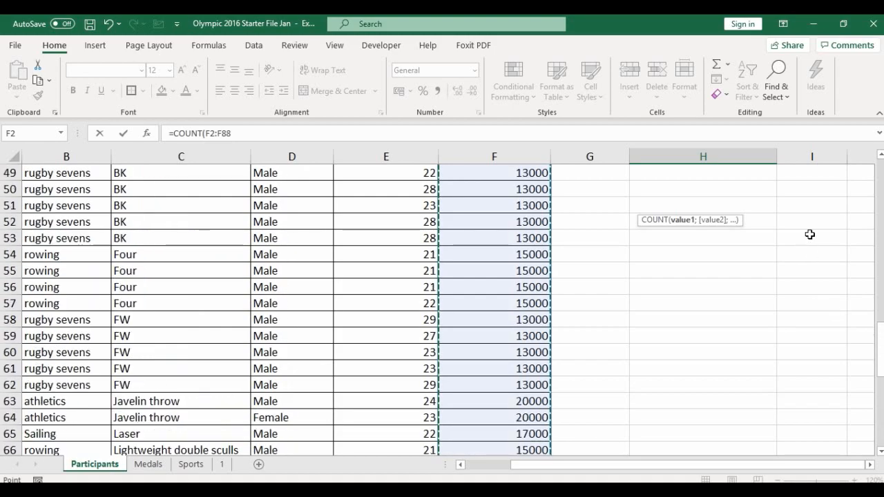
scroll(809, 235, "up", 11)
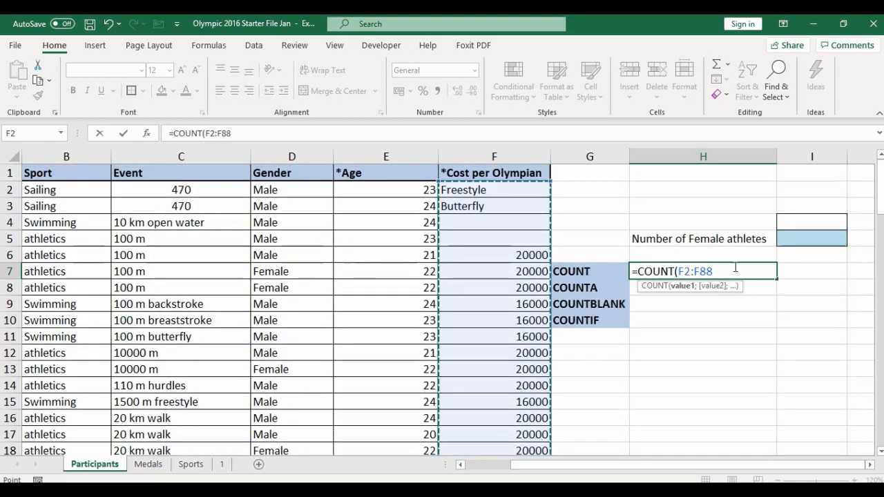
type(")")
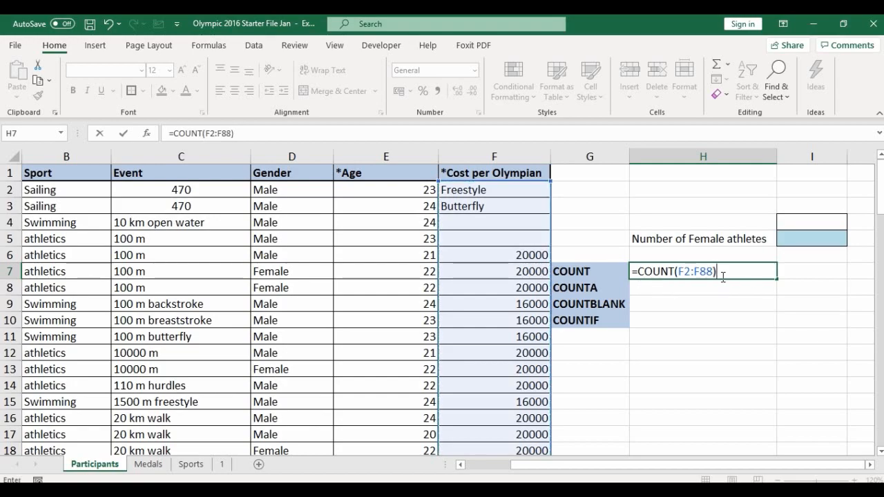
key("Return")
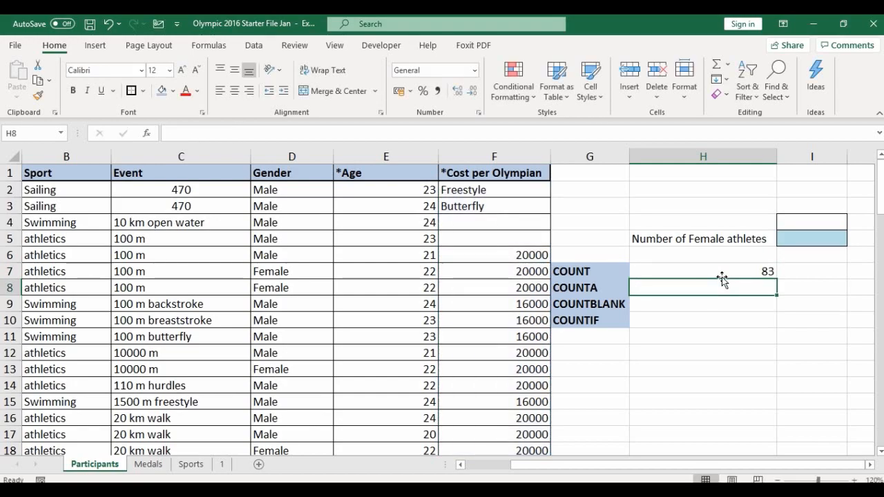
Review the COUNT formula in H7 against the numeric entries throughout the Cost per Olympian column.
left_click(731, 269)
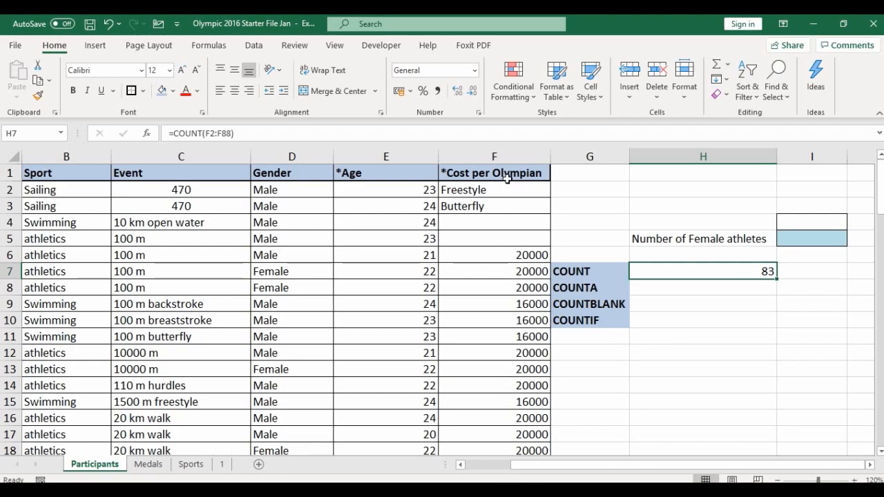
left_click(502, 255)
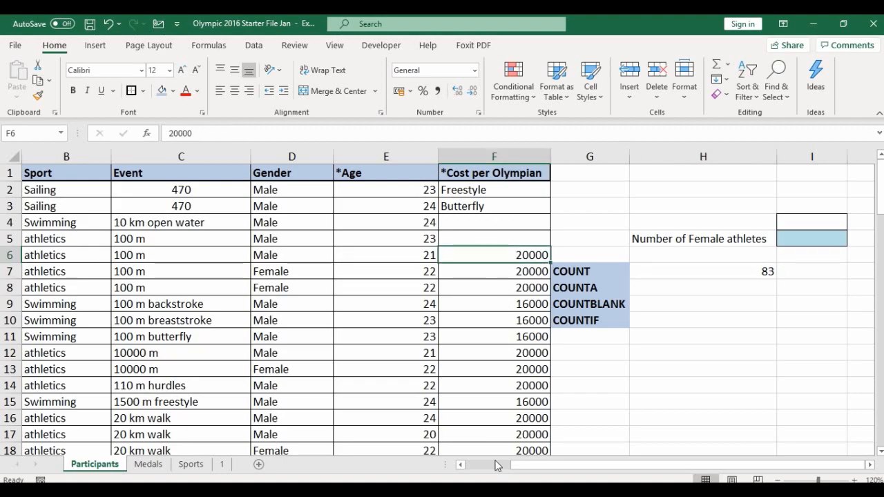
scroll(476, 360, "down", 2)
scroll(478, 353, "down", 20)
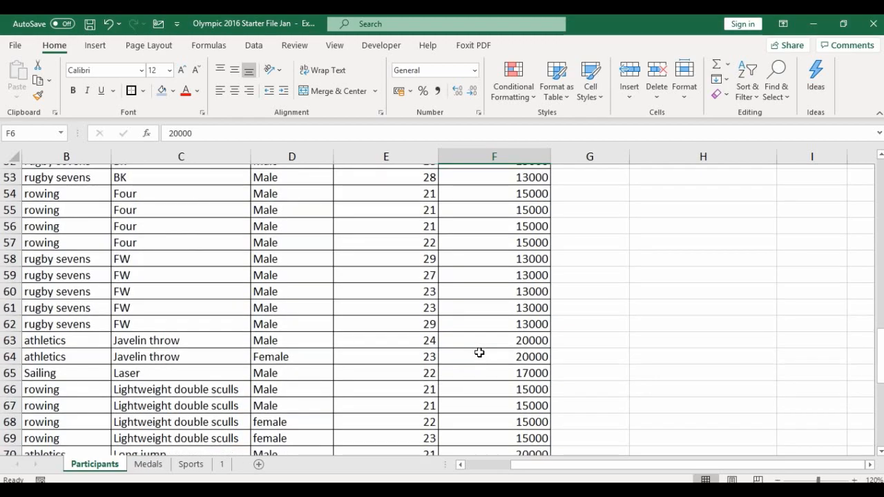
scroll(479, 352, "up", 20)
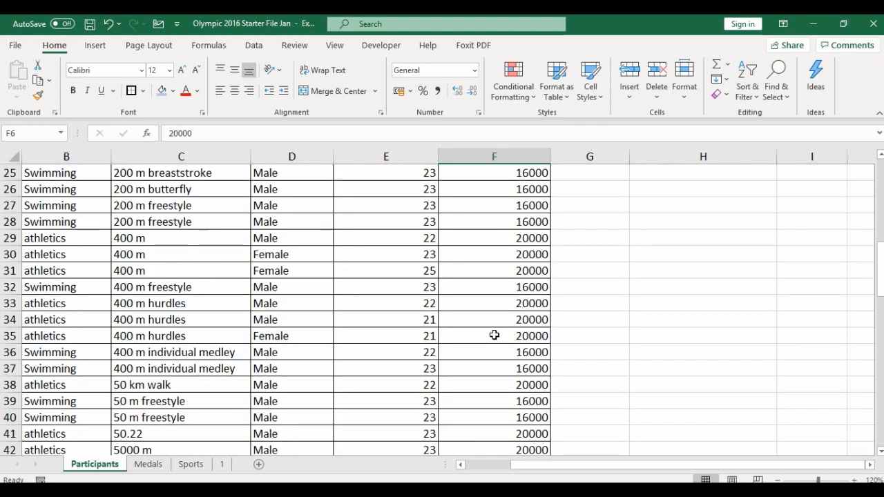
scroll(495, 335, "up", 3)
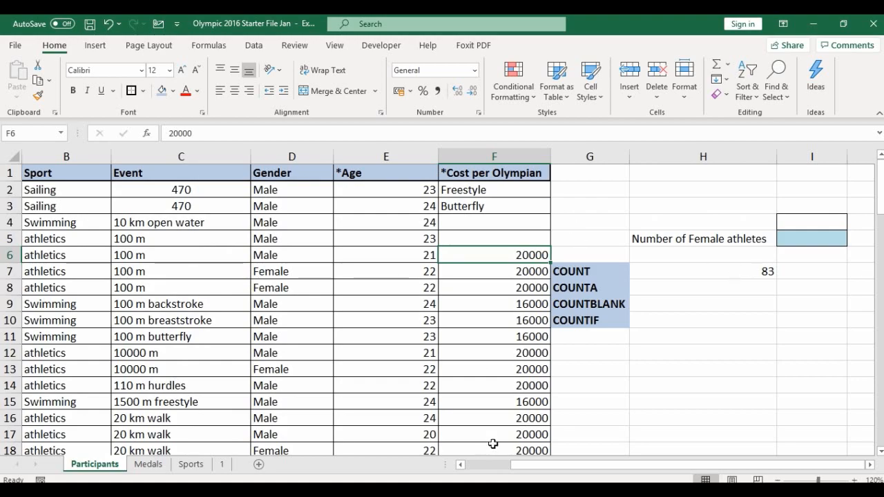
left_click(761, 271)
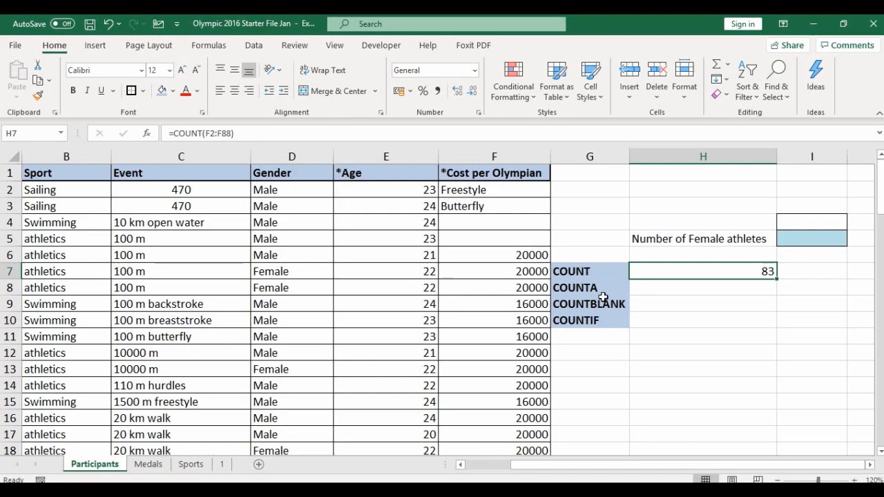
Enter =COUNTA(F2:F88) in cell H8 beside the COUNTA label to count all non-empty cost cells.
left_click(649, 286)
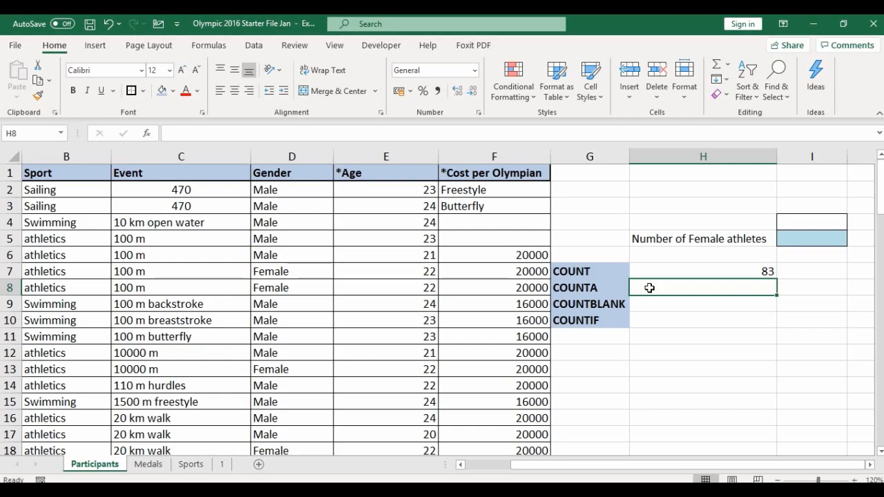
type("=")
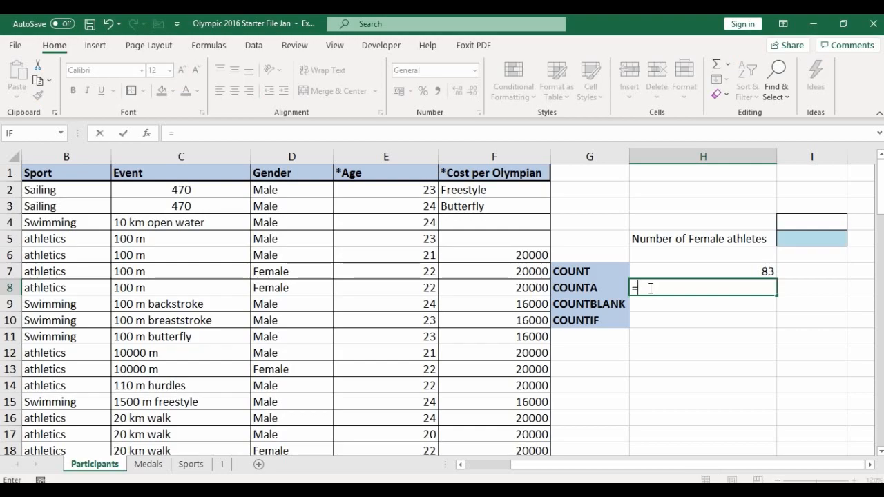
type("C")
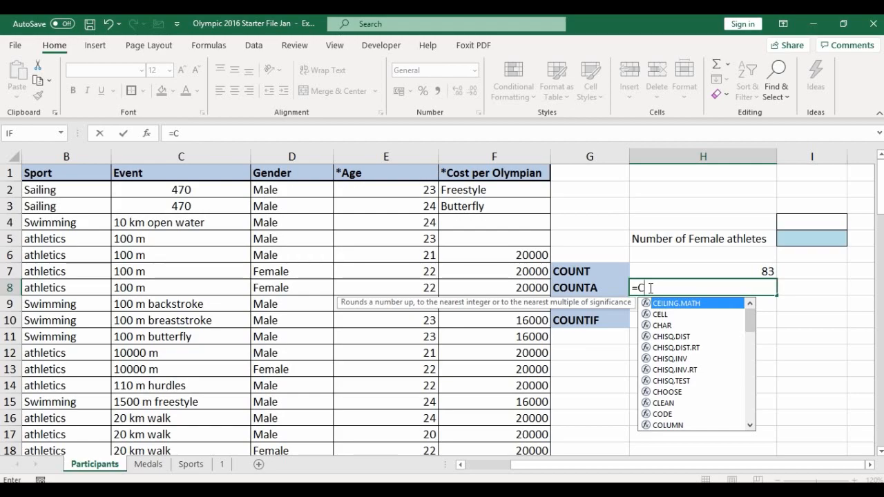
type("OUNT")
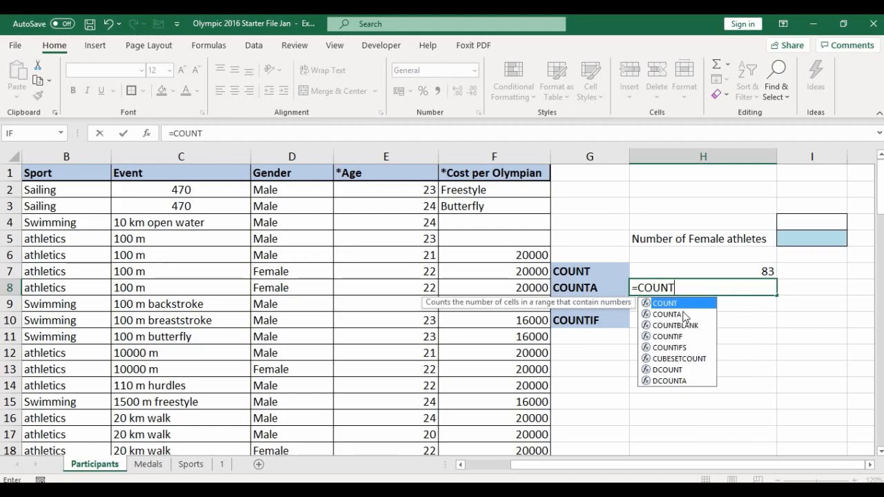
double_click(667, 314)
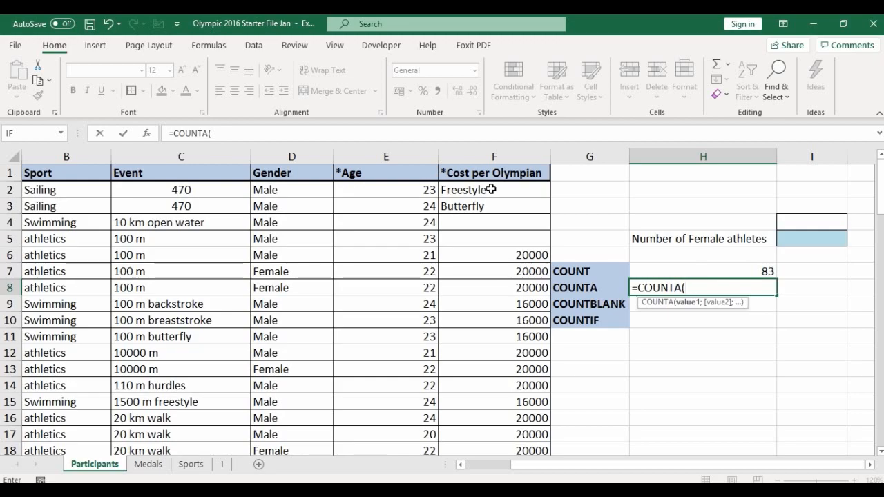
left_click_drag(491, 189, 510, 418)
scroll(803, 197, "up", 7)
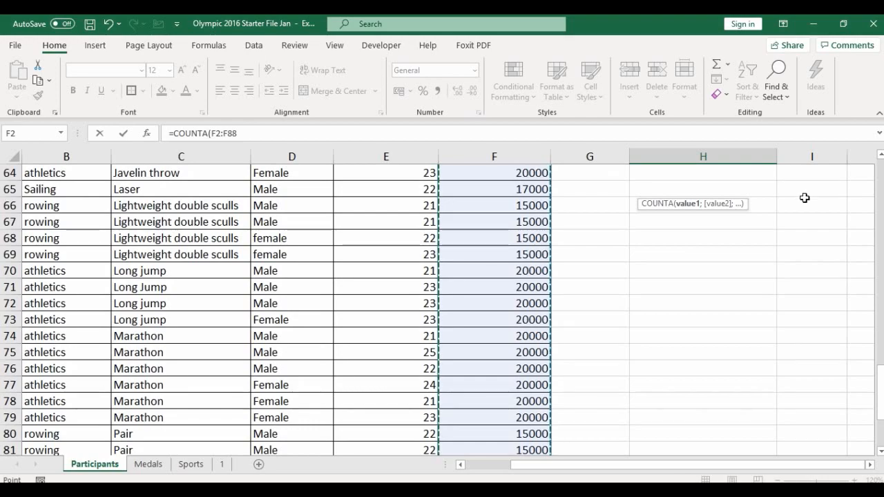
scroll(804, 198, "up", 17)
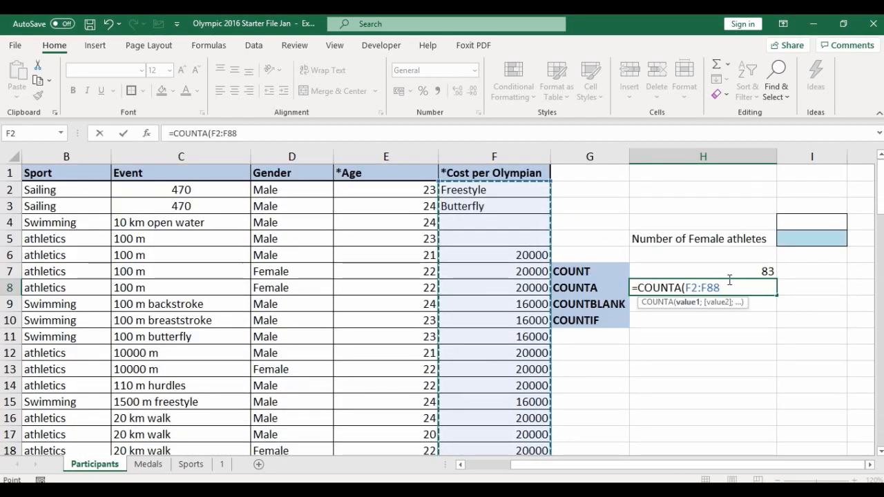
type(")")
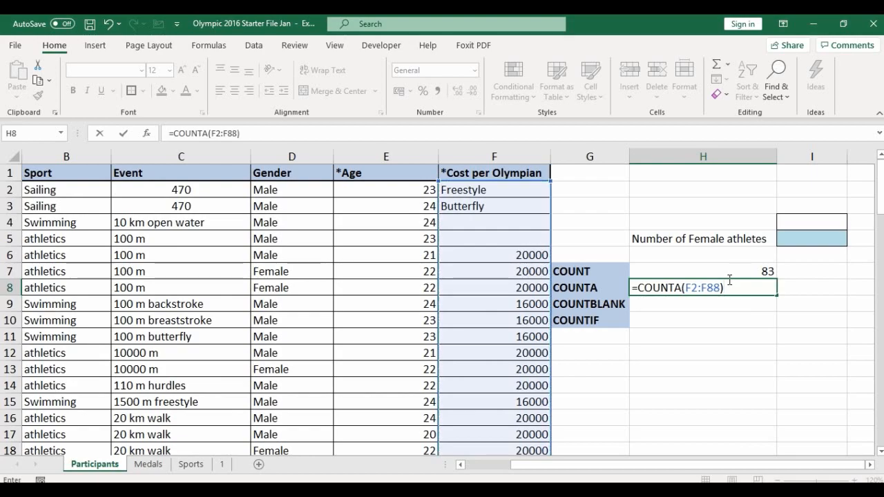
key("Return")
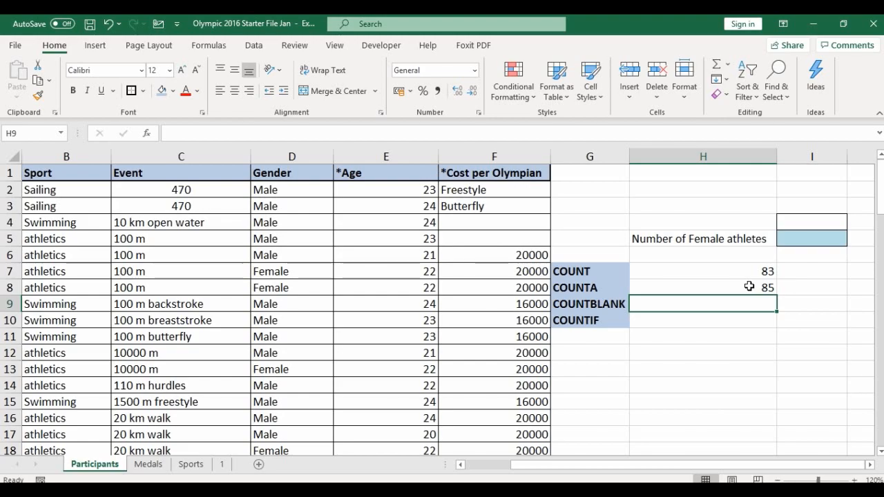
left_click(748, 286)
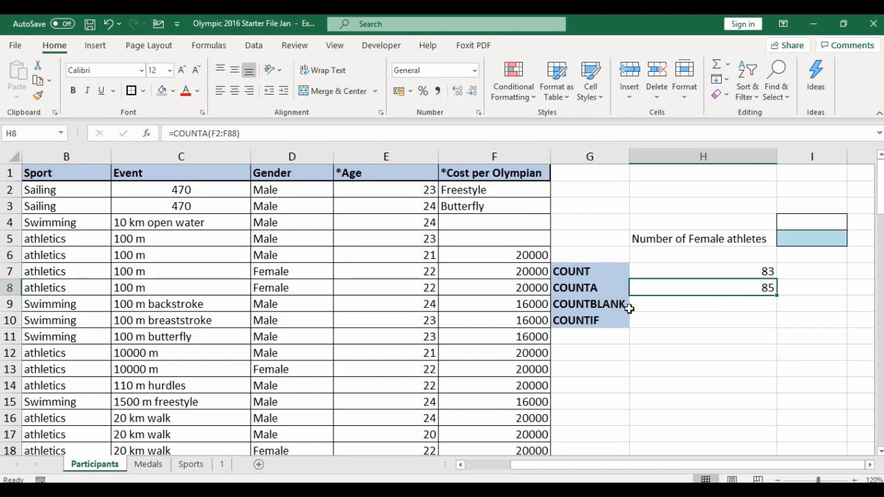
Enter =COUNTBLANK(F2:F88) in cell H9 beside the COUNTBLANK label to count the empty cost cells.
left_click(685, 305)
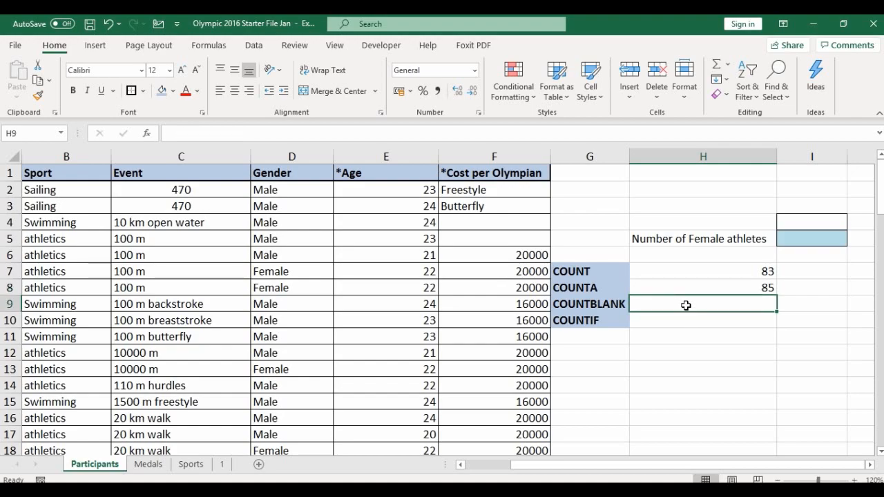
type("=")
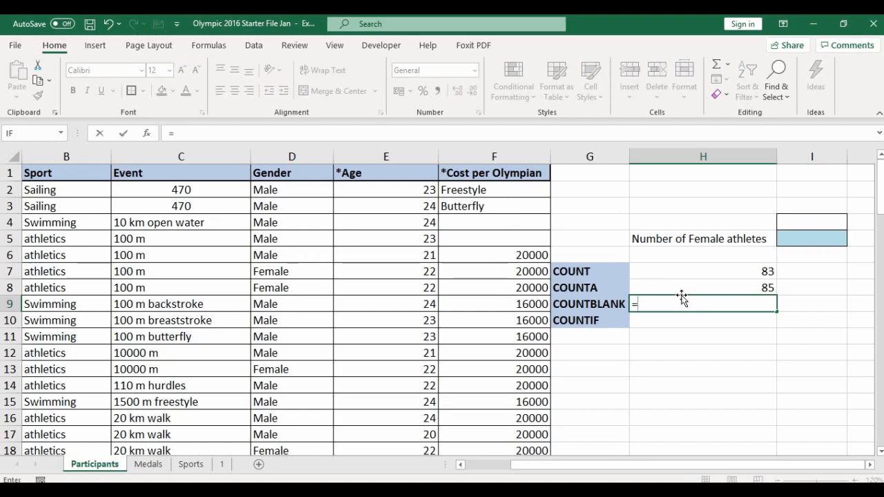
type("COUNT")
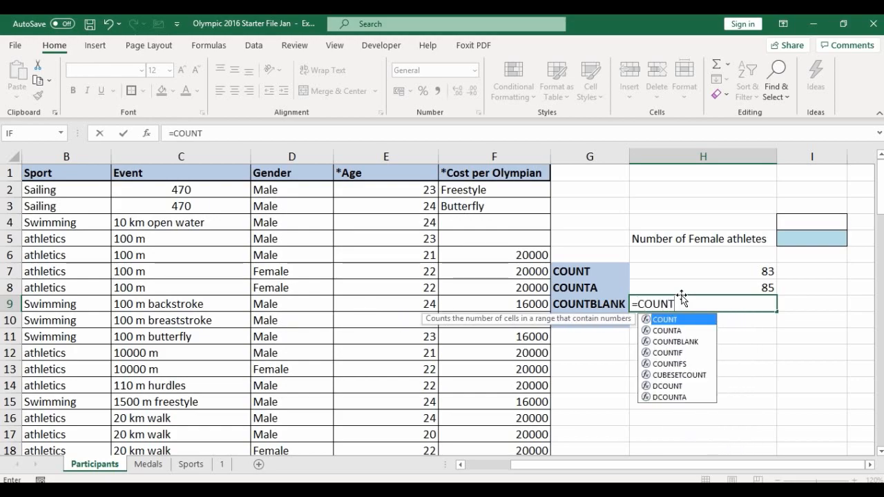
type("BLAN")
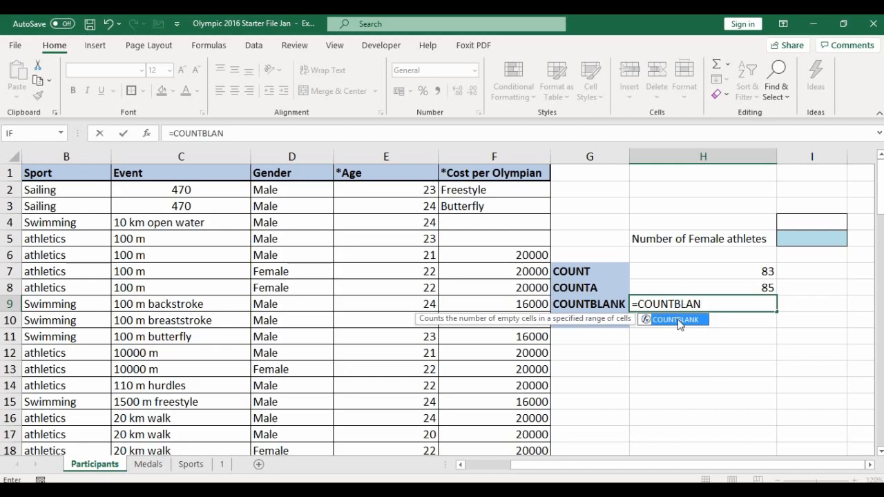
double_click(684, 324)
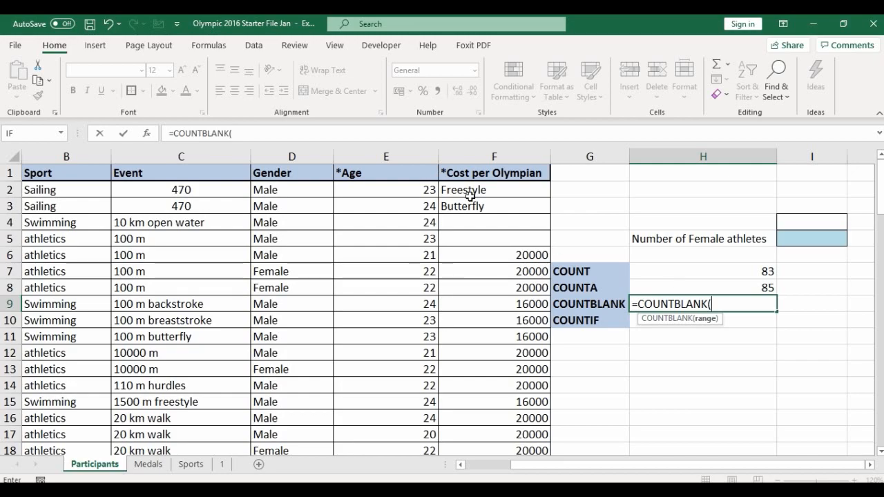
left_click_drag(484, 193, 511, 419)
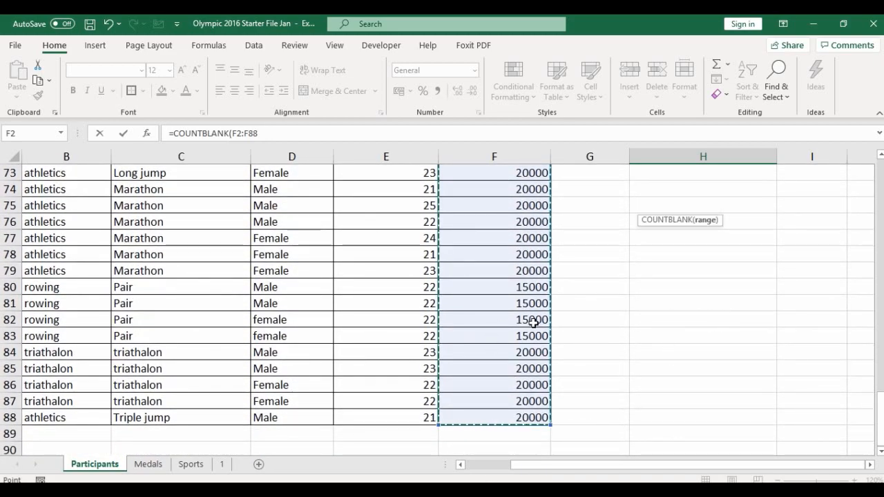
scroll(673, 267, "up", 8)
scroll(674, 268, "up", 16)
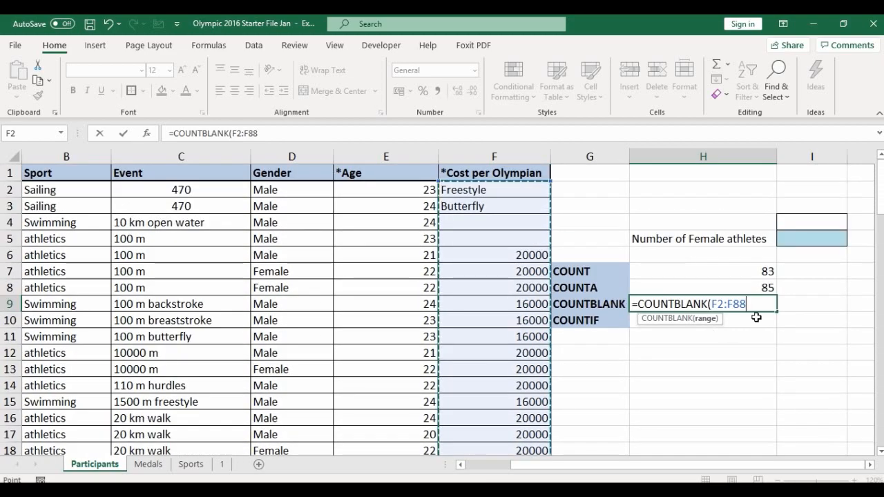
type(")")
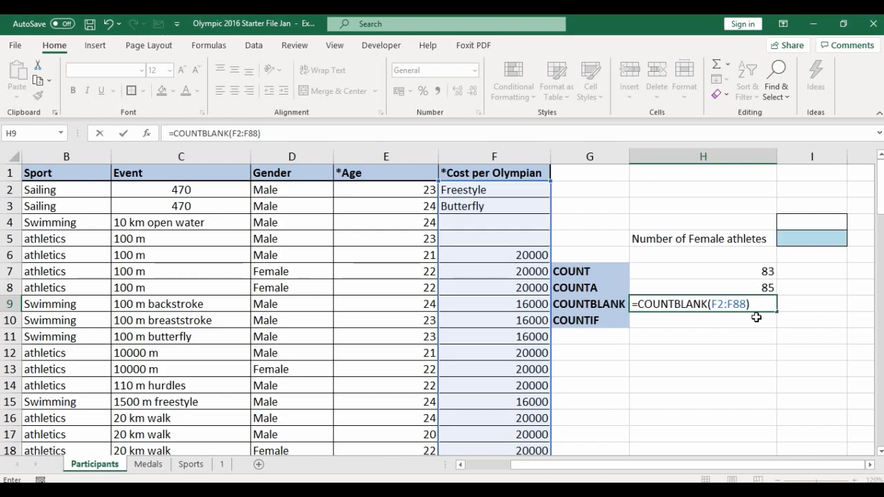
key("Return")
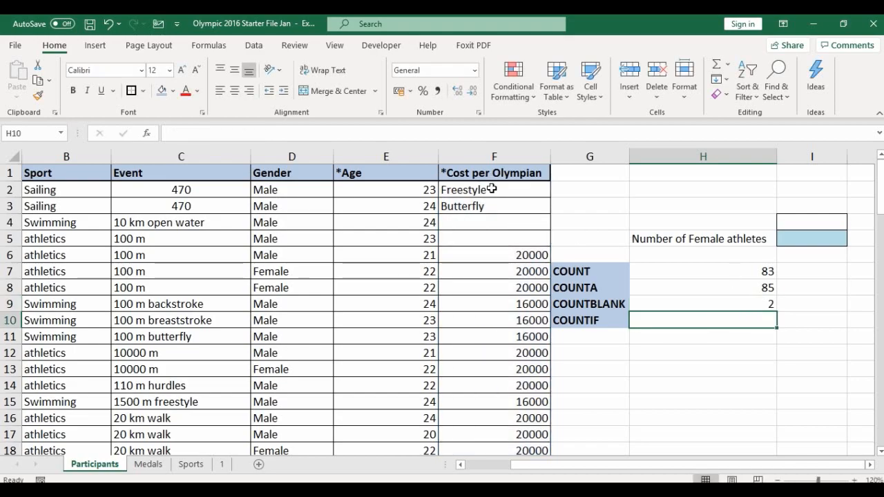
left_click(751, 305)
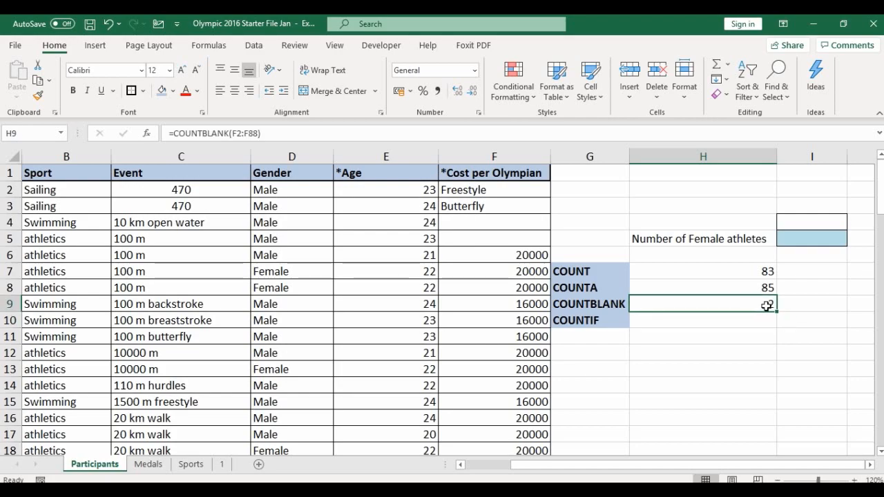
left_click(496, 221)
left_click(499, 241)
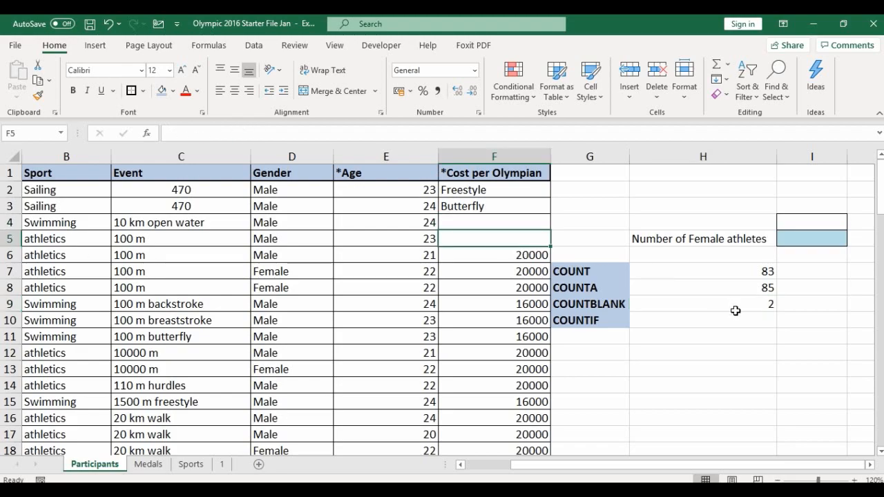
Start a COUNTIF formula in cell H10 beside the COUNTIF label, with the Gender cells D2:D88 as its range.
left_click(689, 323)
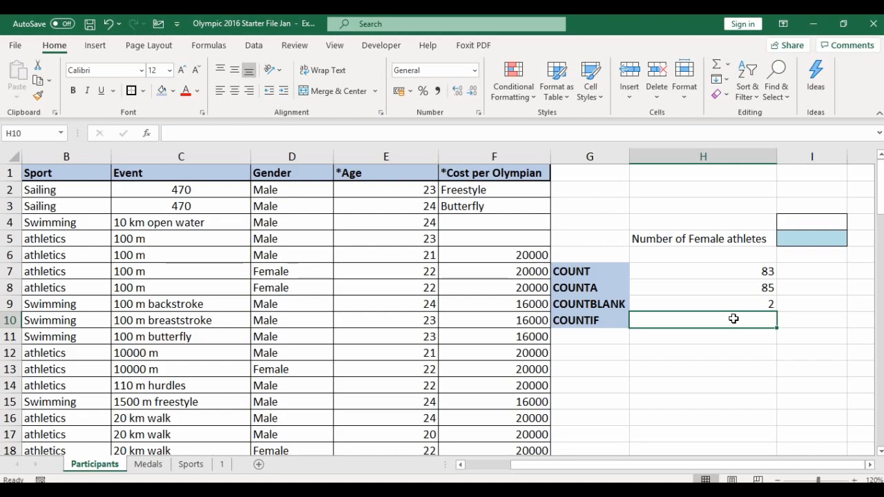
type("=")
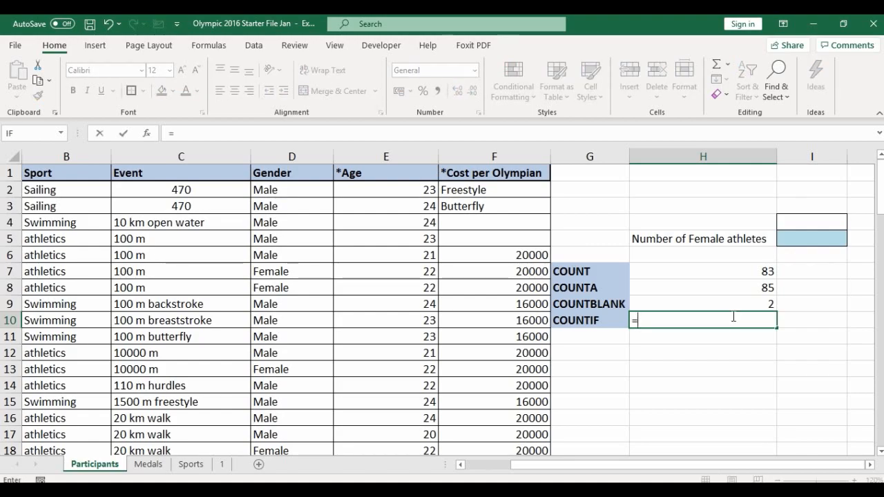
type("COU")
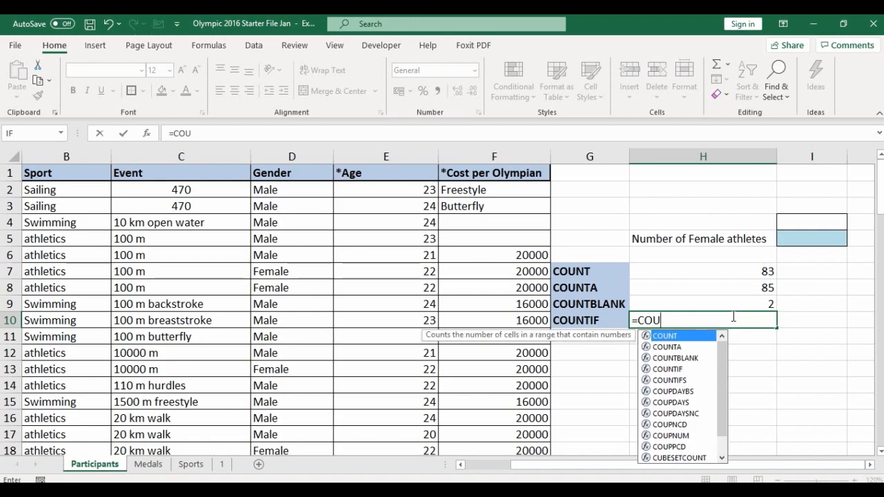
type("N")
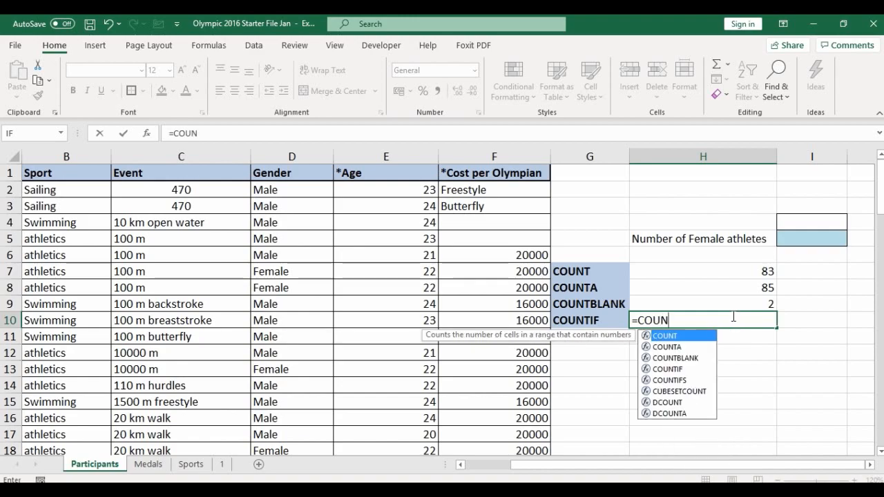
double_click(682, 370)
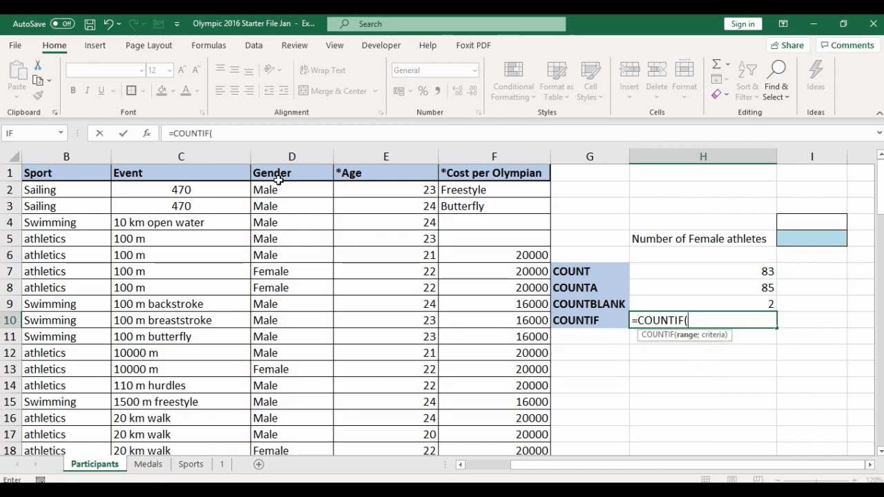
left_click_drag(282, 188, 299, 418)
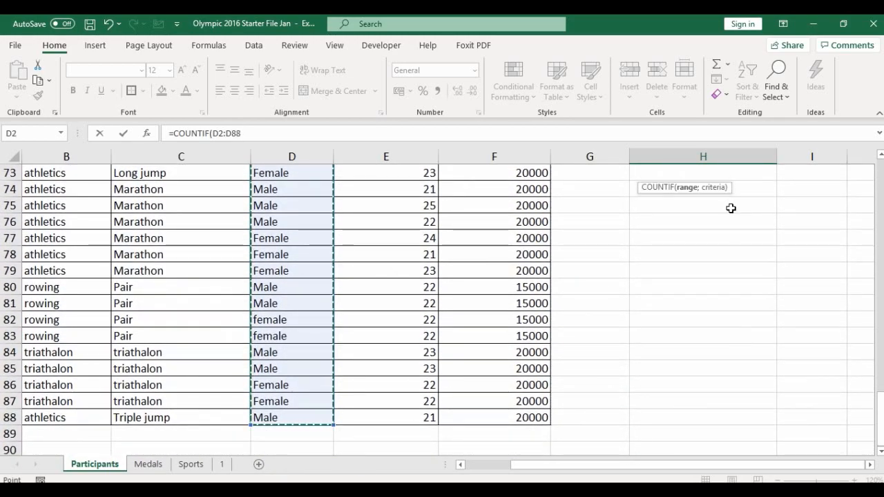
scroll(771, 211, "up", 3)
scroll(771, 212, "up", 19)
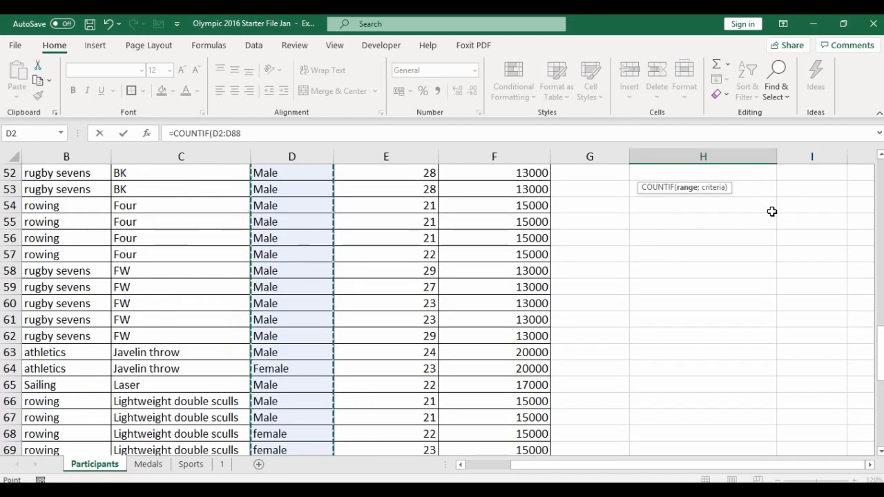
scroll(771, 211, "up", 2)
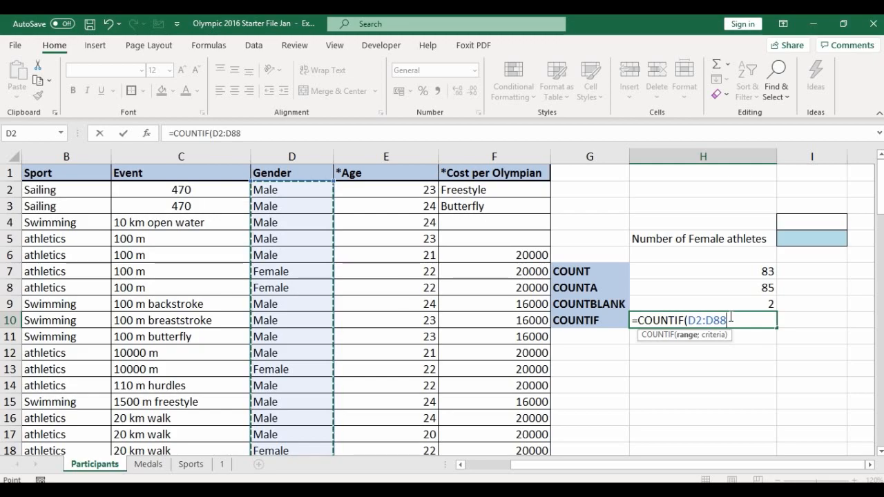
Set the COUNTIF criteria to "Female" in the function arguments and complete the formula in H10.
left_click(146, 136)
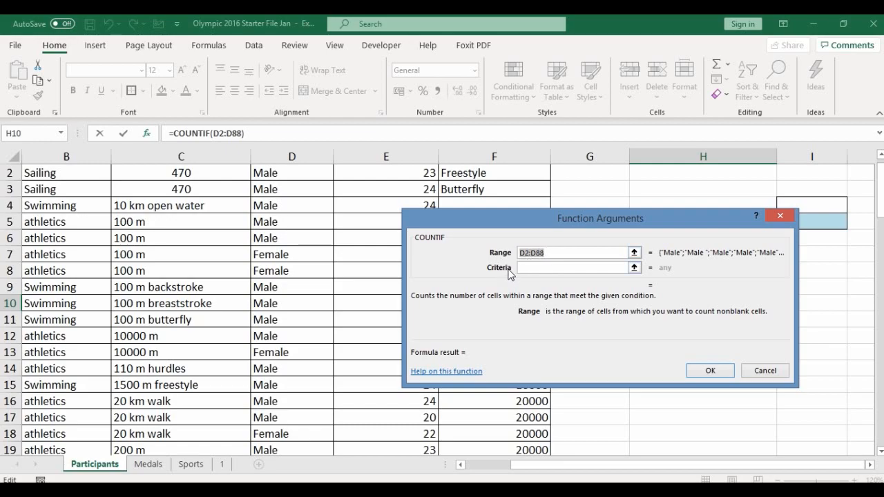
left_click_drag(621, 216, 602, 249)
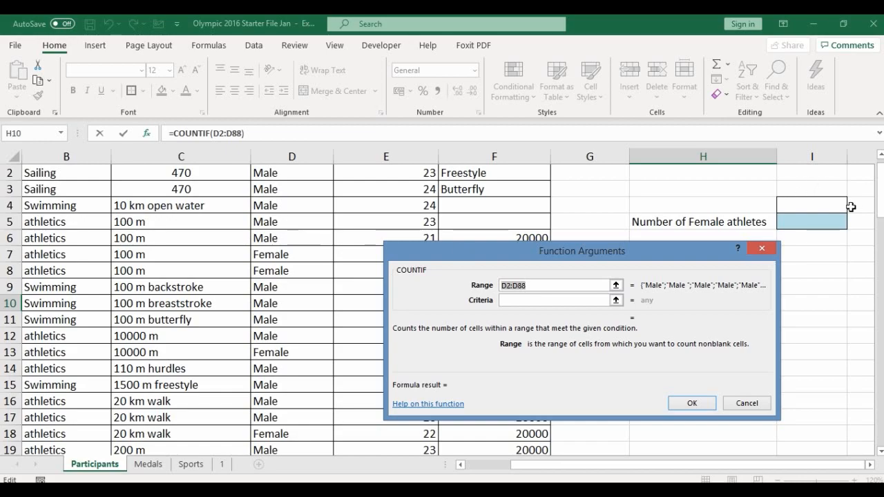
scroll(843, 194, "up", 1)
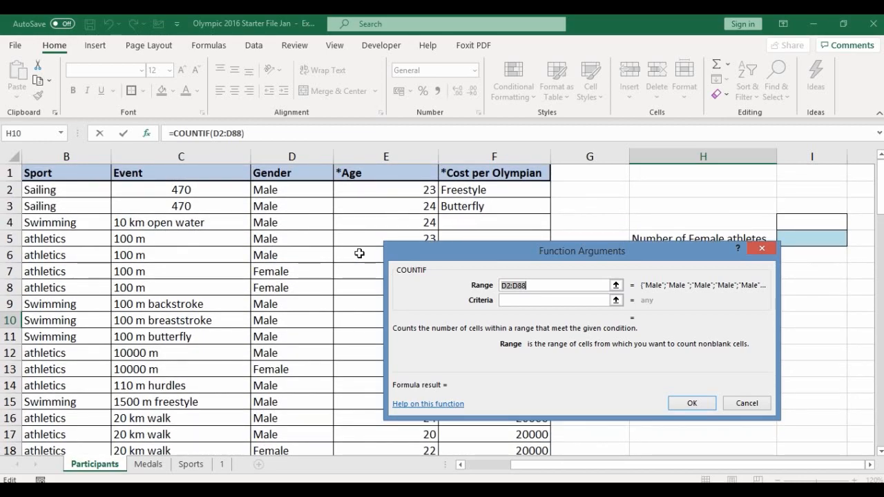
left_click(524, 299)
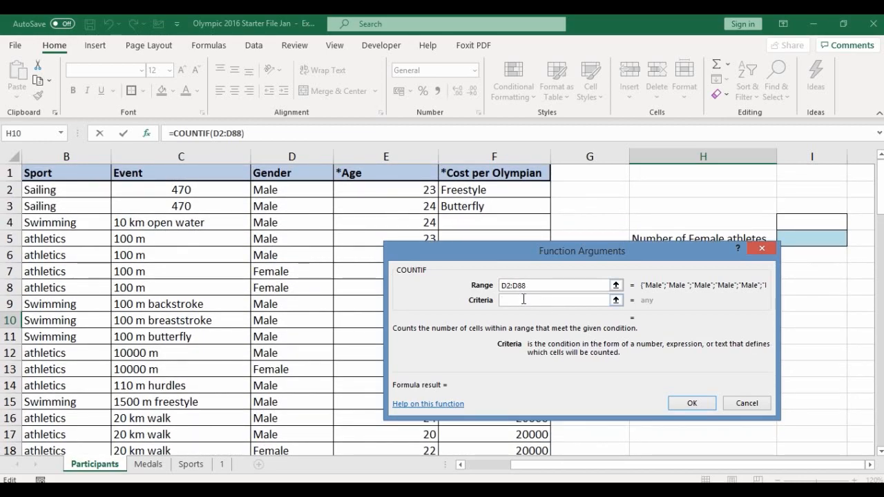
type("Female")
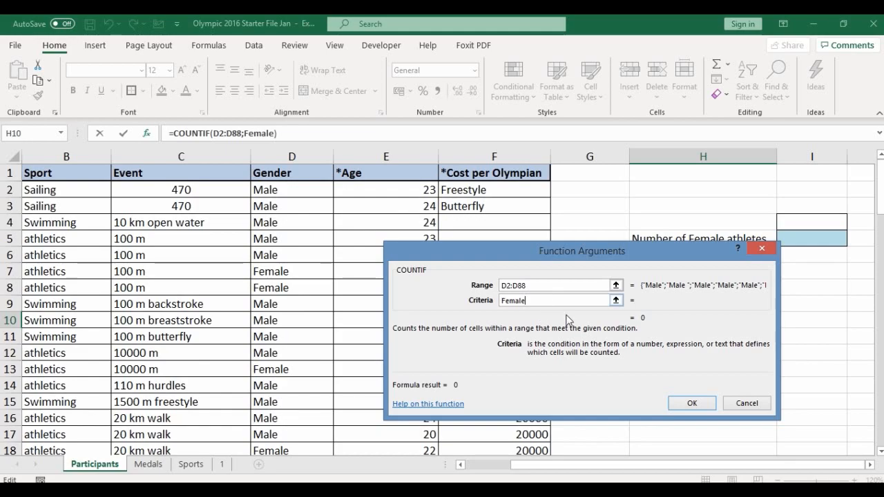
key("Tab")
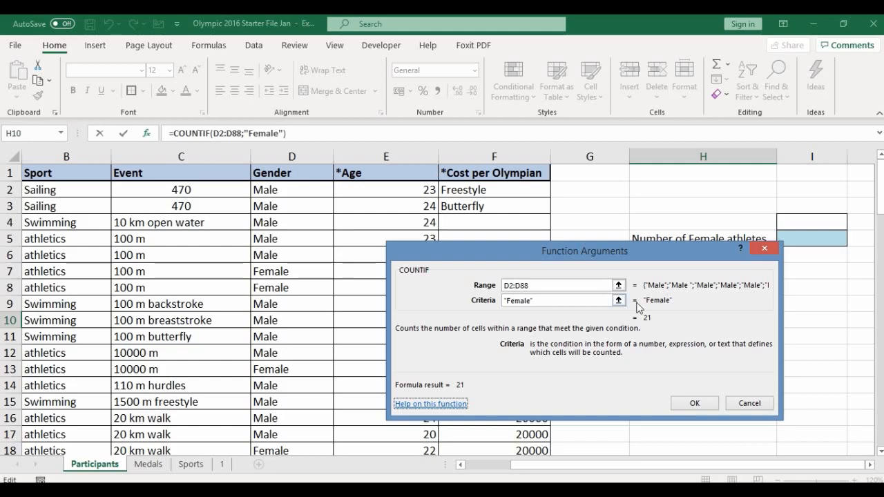
left_click(692, 403)
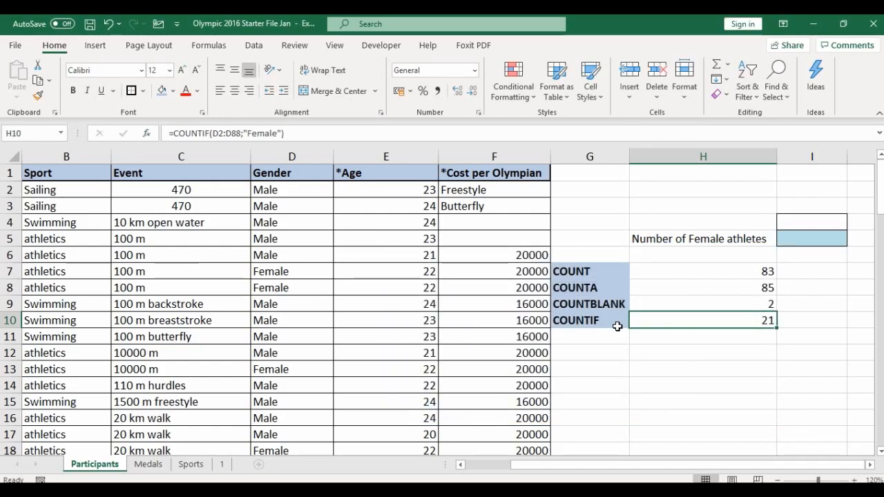